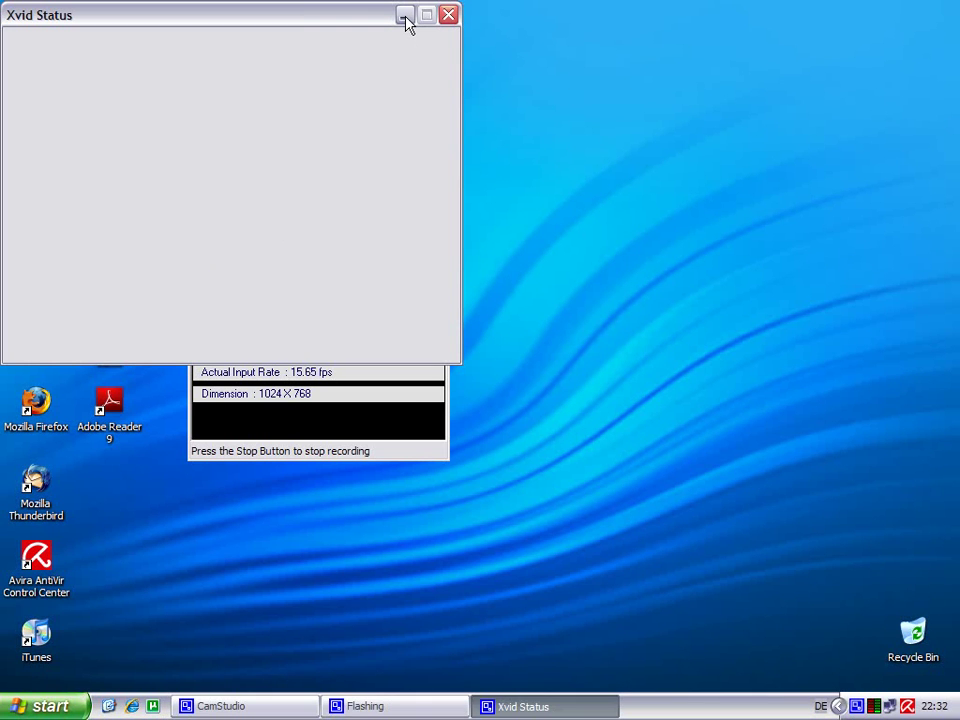
# Clear the CamStudio and Xvid Status windows off the desktop and launch AudioFlash.
pyautogui.click(399, 420)
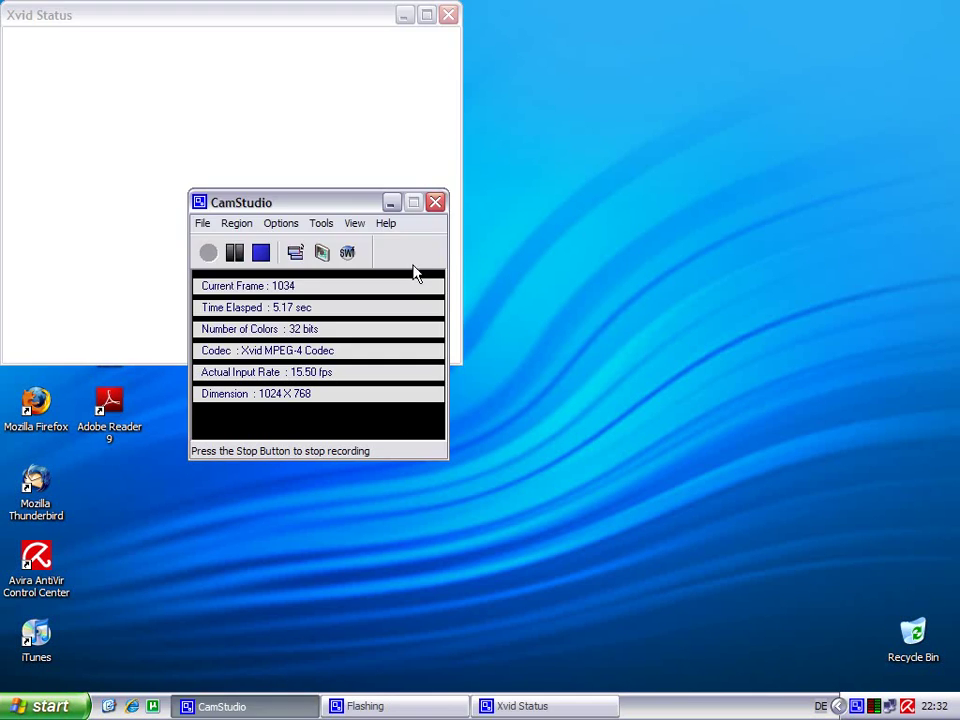
pyautogui.click(391, 204)
pyautogui.click(108, 706)
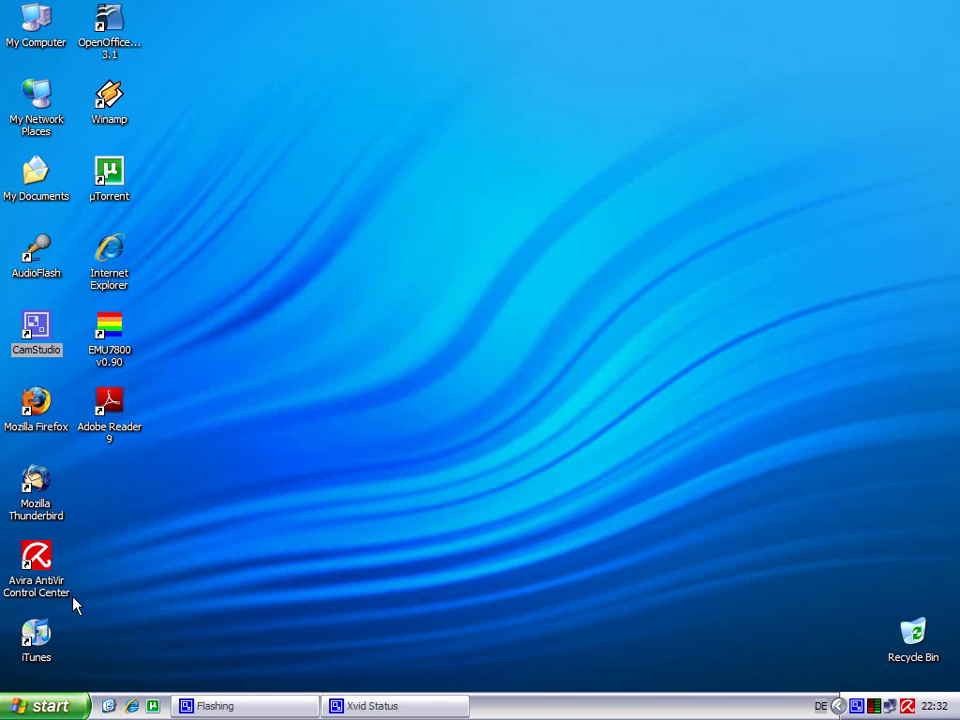
pyautogui.click(37, 273)
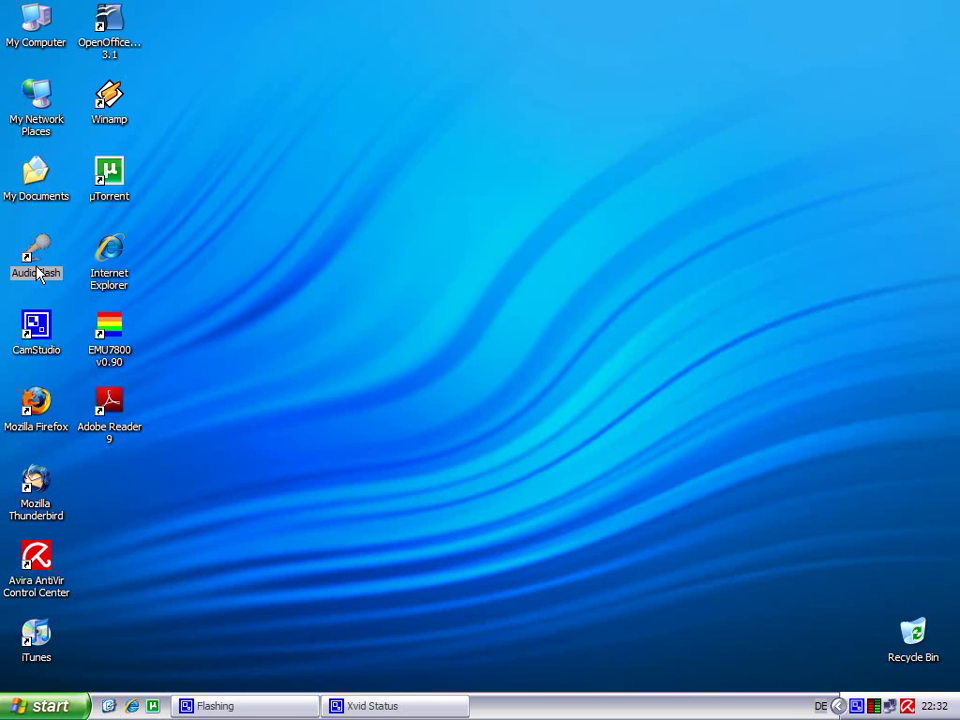
pyautogui.doubleClick(37, 270)
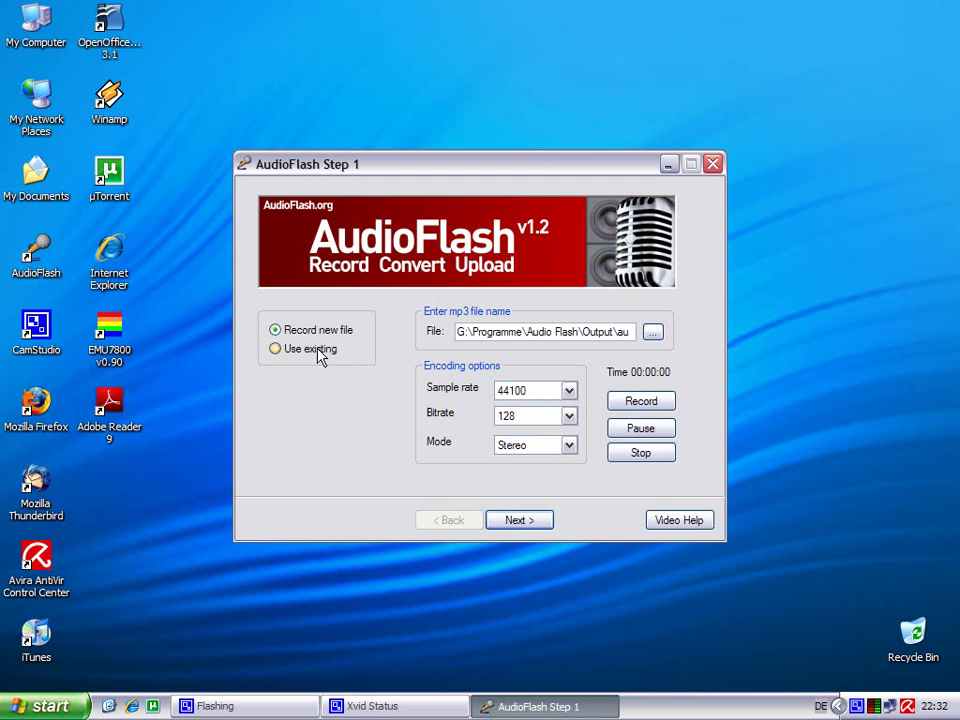
# Set the output MP3 file to audioflashtut in the Tutorials folder, replacing the existing file.
pyautogui.click(653, 334)
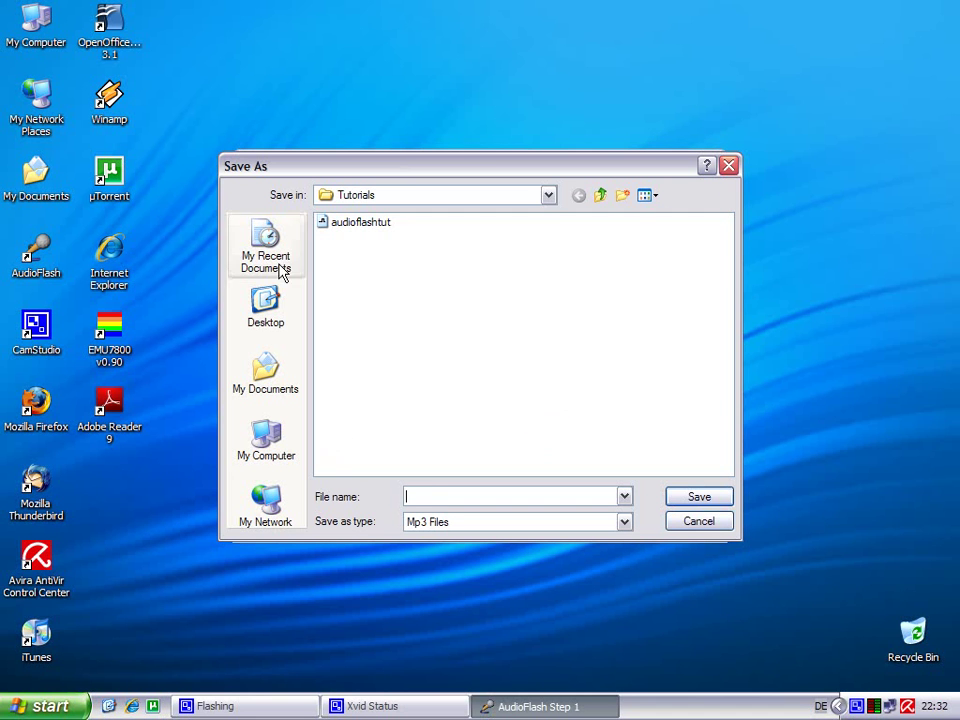
pyautogui.click(364, 228)
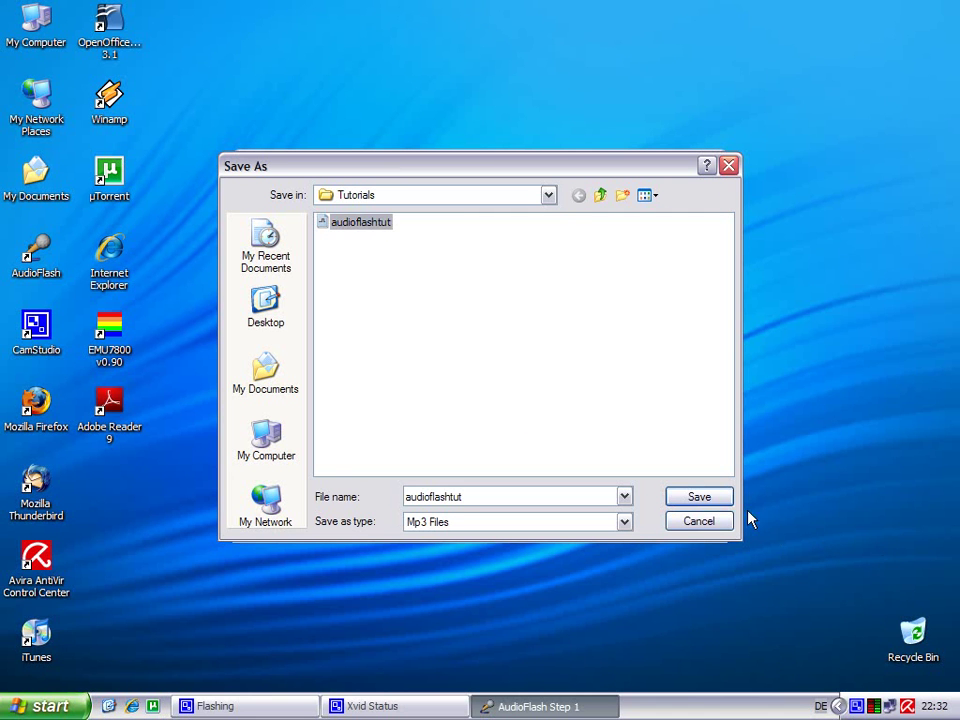
pyautogui.click(699, 498)
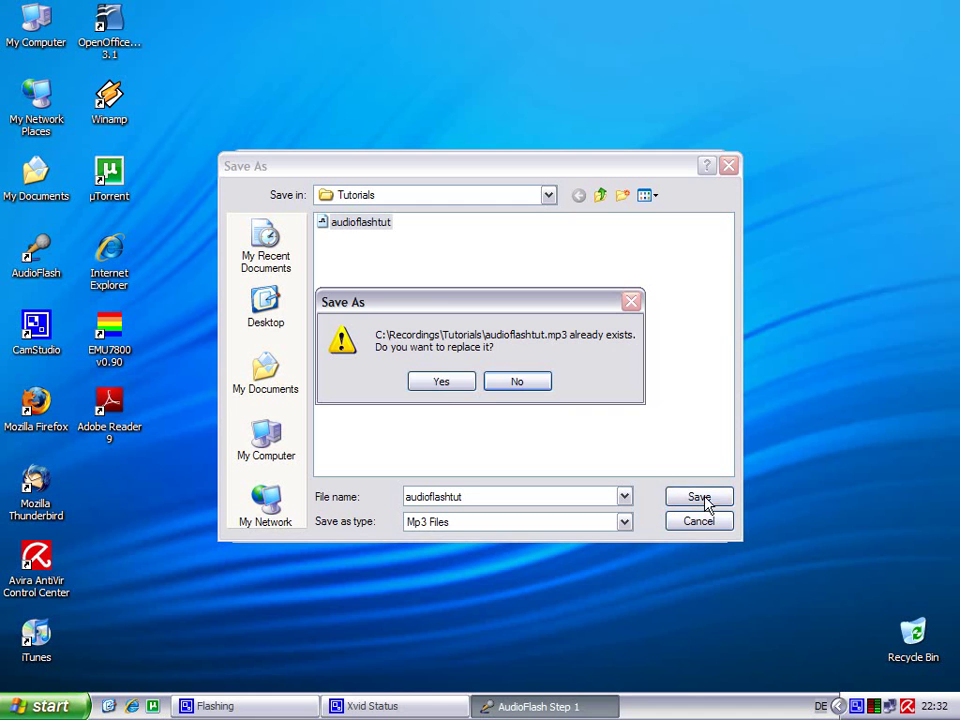
pyautogui.click(440, 385)
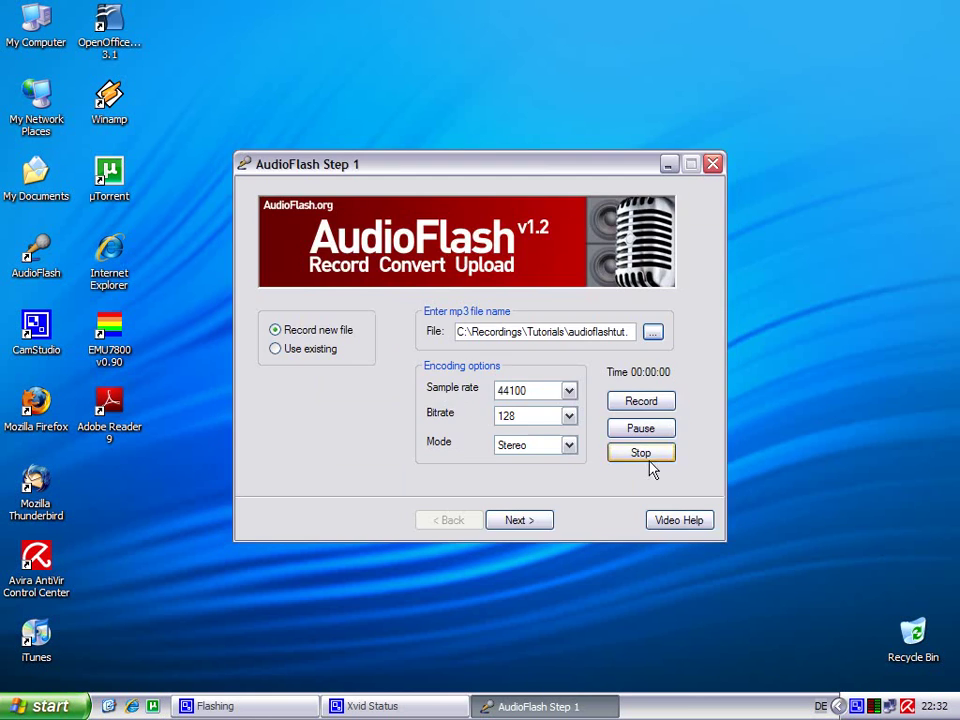
# Set the encoding options to a 48000 sample rate and a 192 bitrate.
pyautogui.click(569, 391)
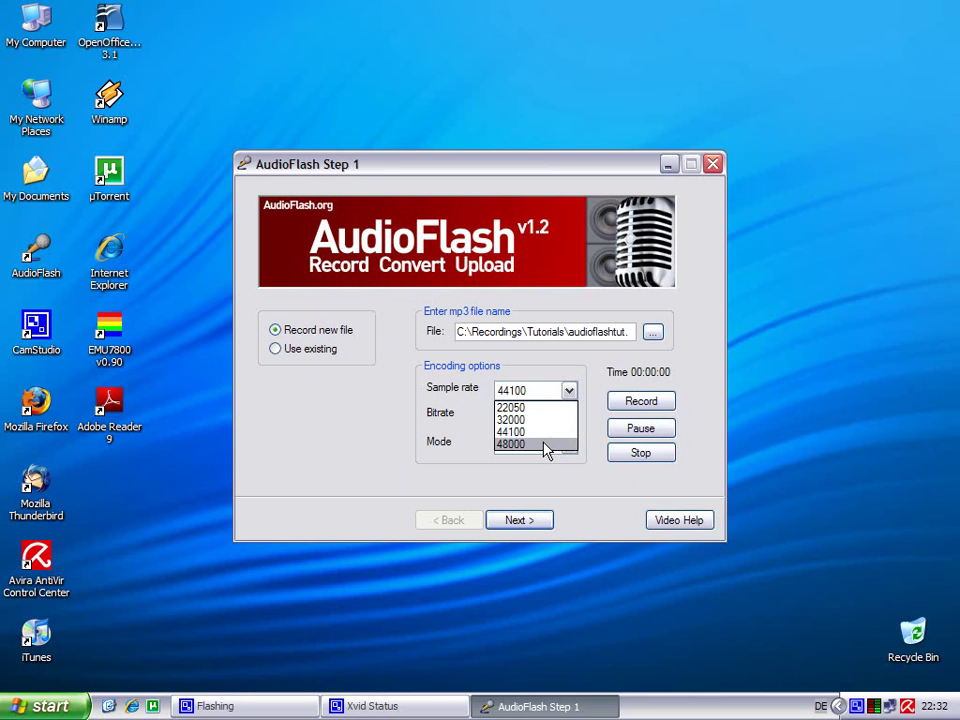
pyautogui.click(546, 444)
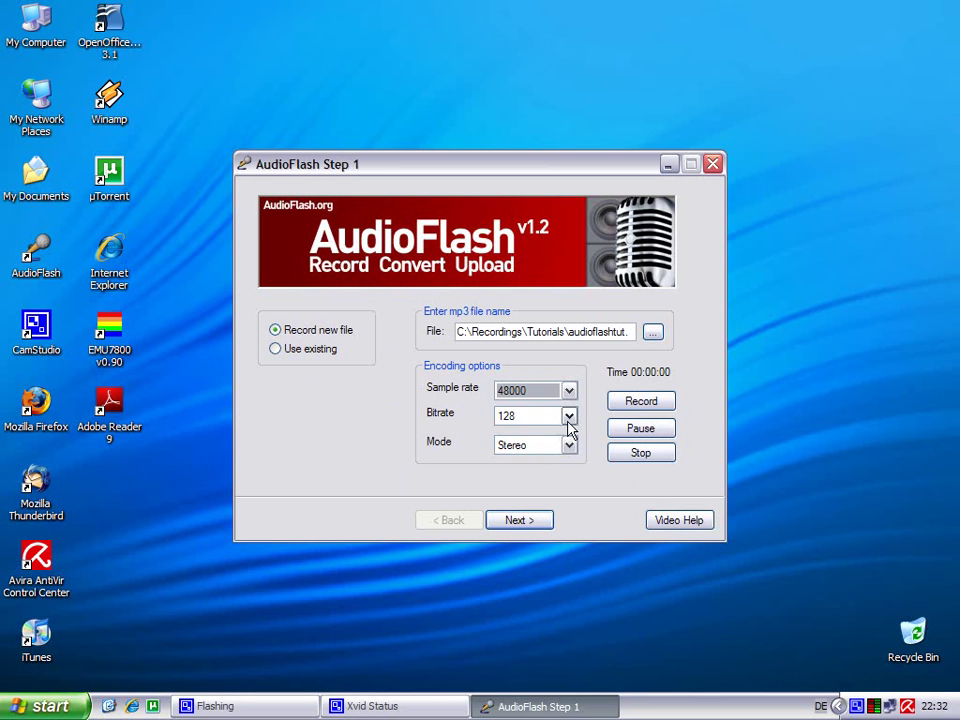
pyautogui.click(569, 416)
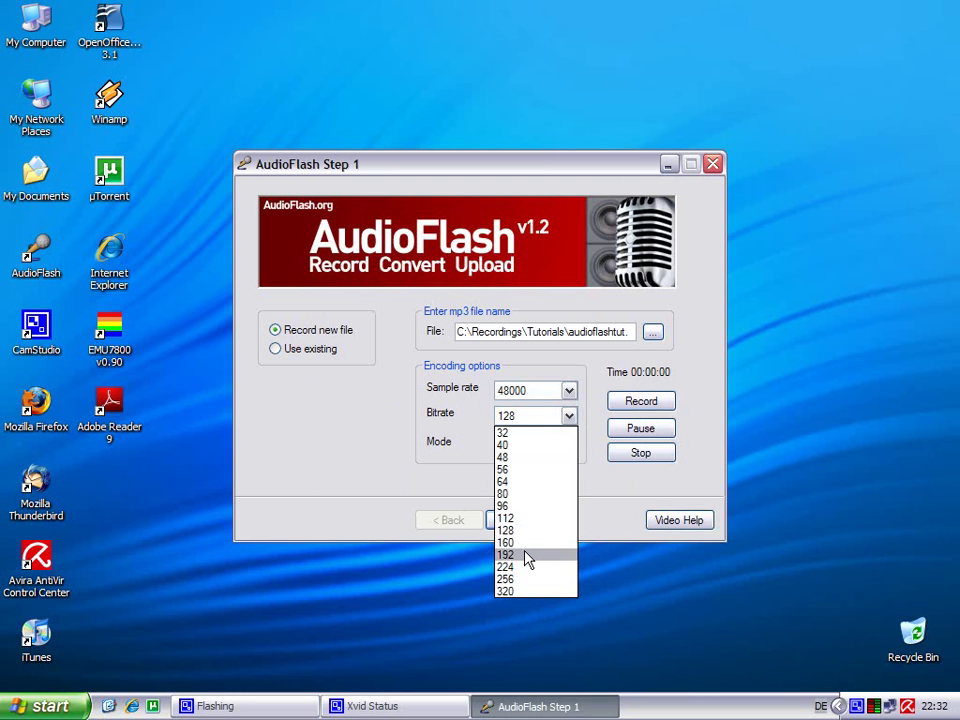
pyautogui.click(527, 556)
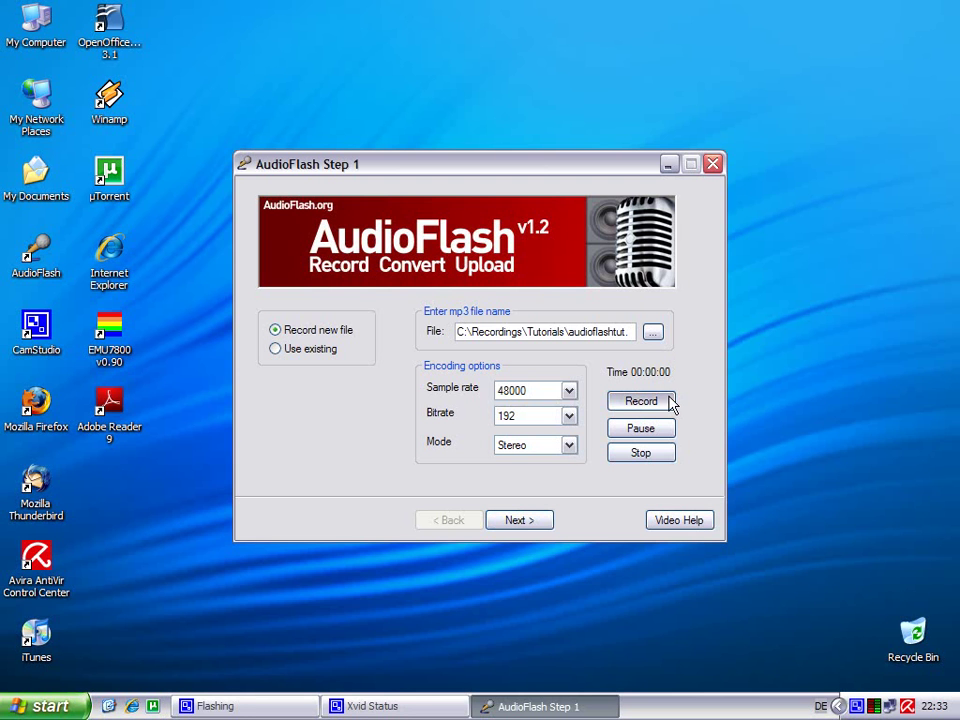
# Record a new audio file, pausing and resuming once, and stop the recording.
pyautogui.click(671, 401)
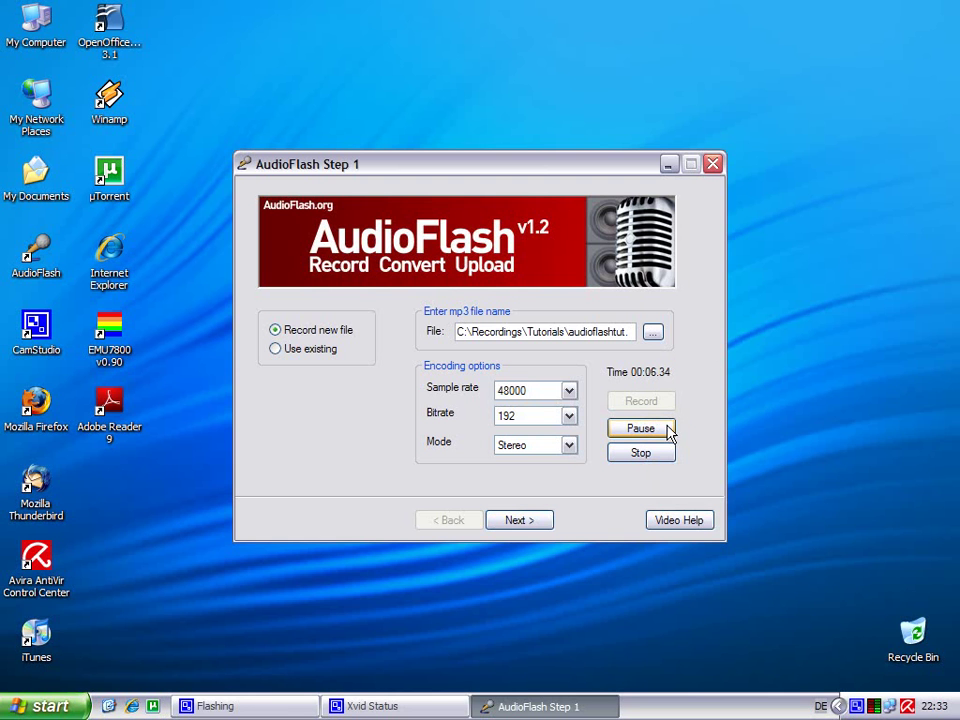
pyautogui.click(669, 429)
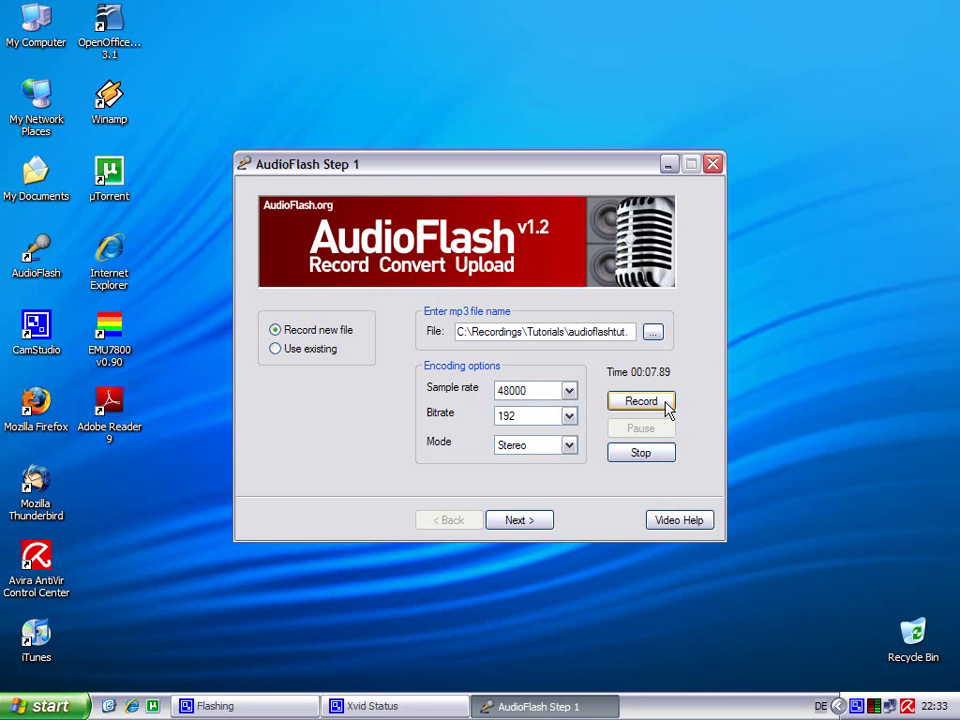
pyautogui.click(667, 405)
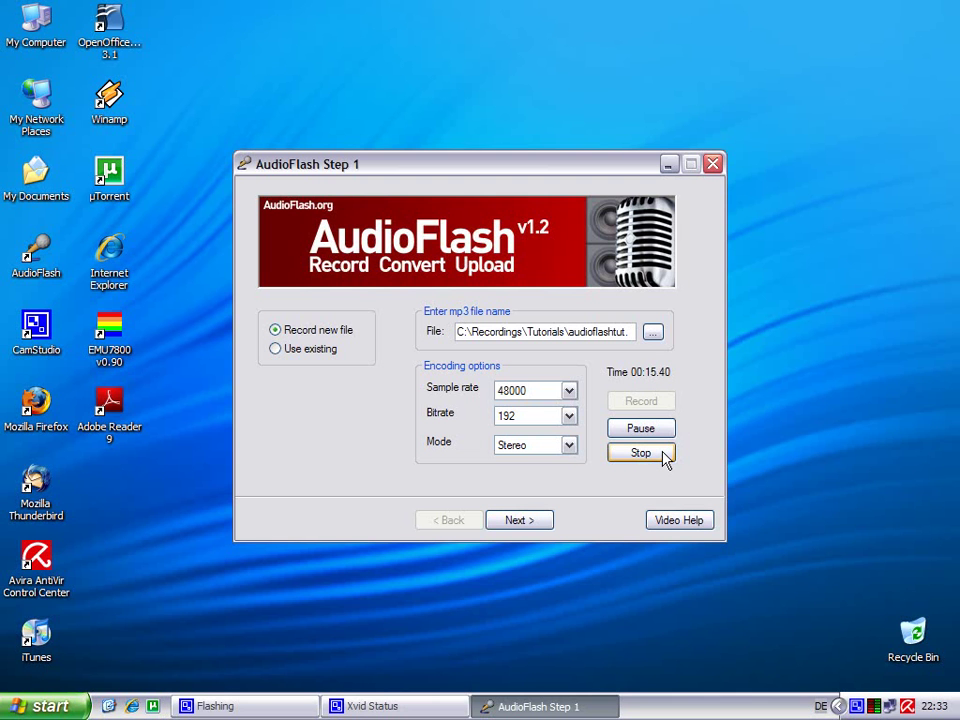
pyautogui.click(665, 458)
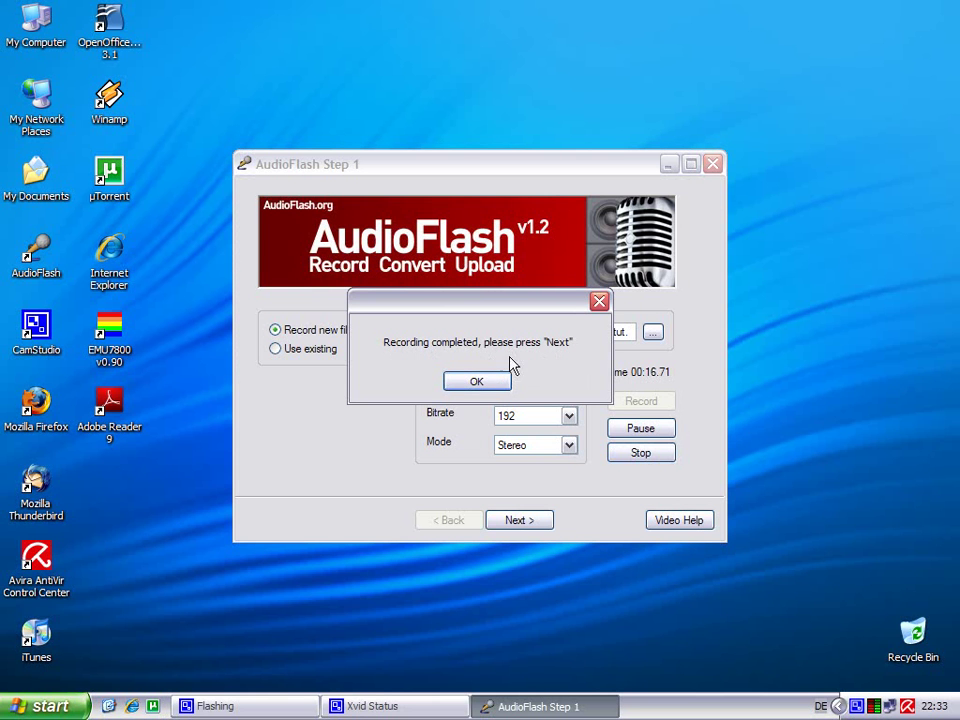
pyautogui.click(485, 381)
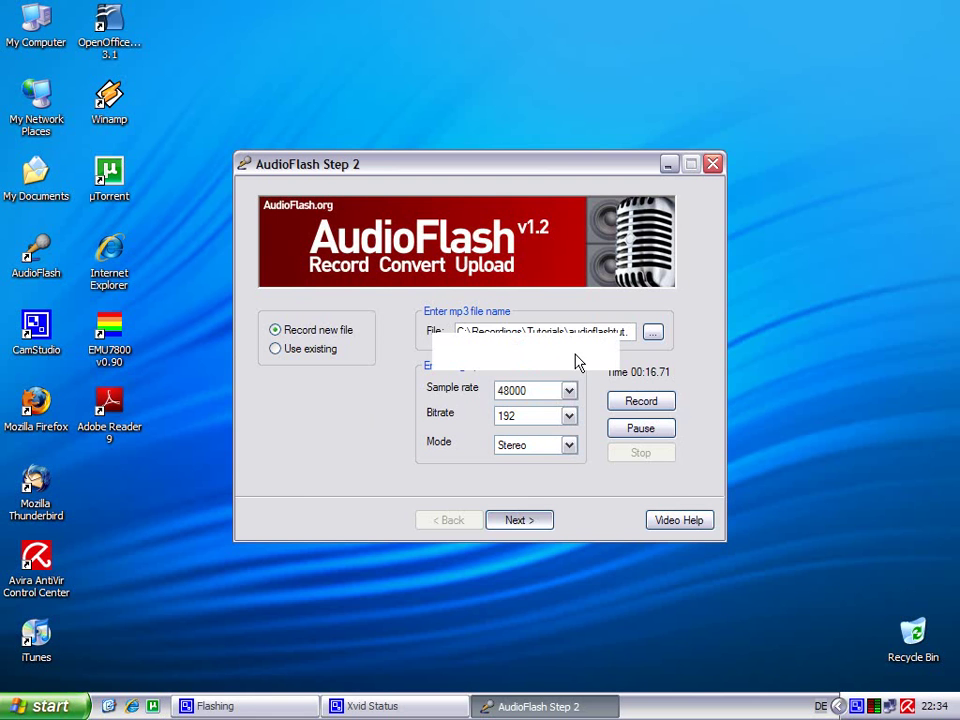
# Proceed to the button styles, preview several colours and select button_Blue.html.
pyautogui.press('Return')
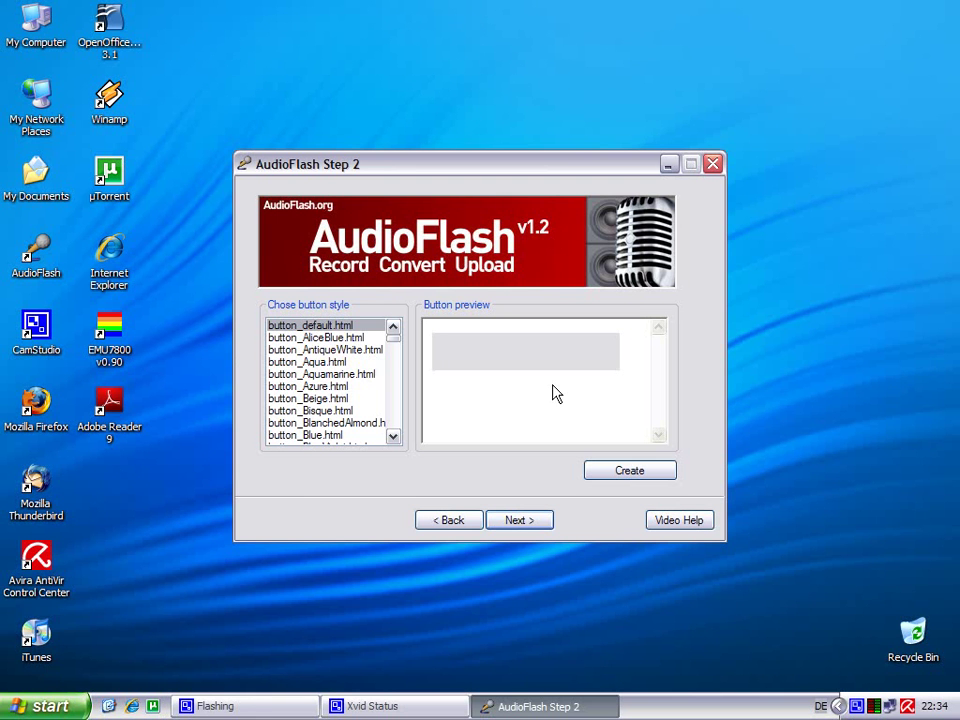
pyautogui.click(336, 363)
pyautogui.click(326, 388)
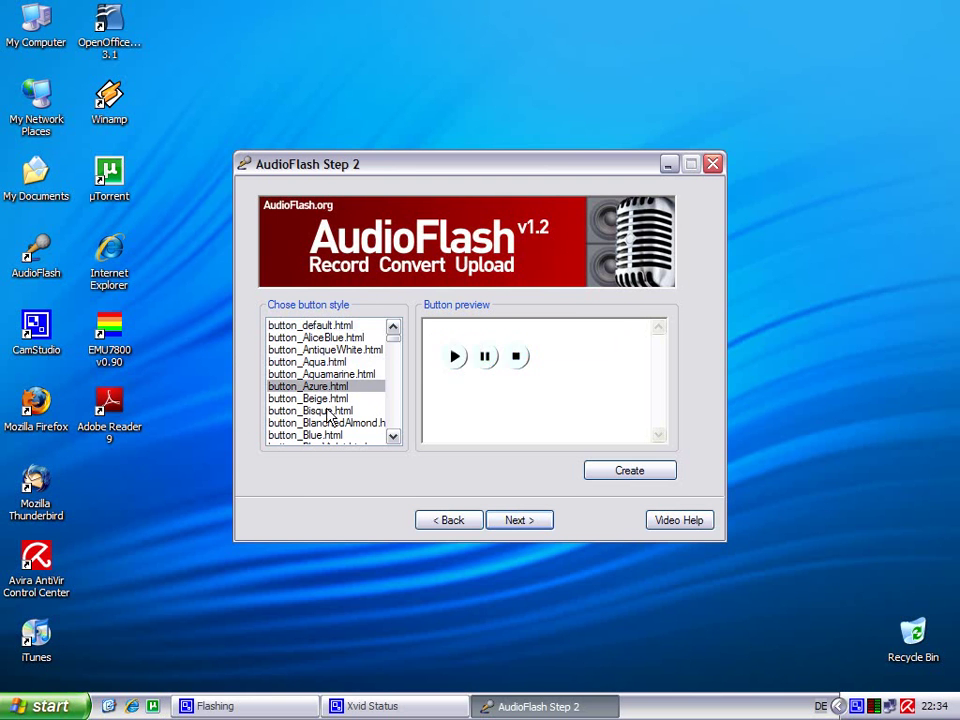
pyautogui.click(328, 399)
pyautogui.click(335, 423)
pyautogui.click(336, 436)
pyautogui.scroll(-1, 345, 435)
pyautogui.scroll(-2, 350, 428)
pyautogui.click(330, 386)
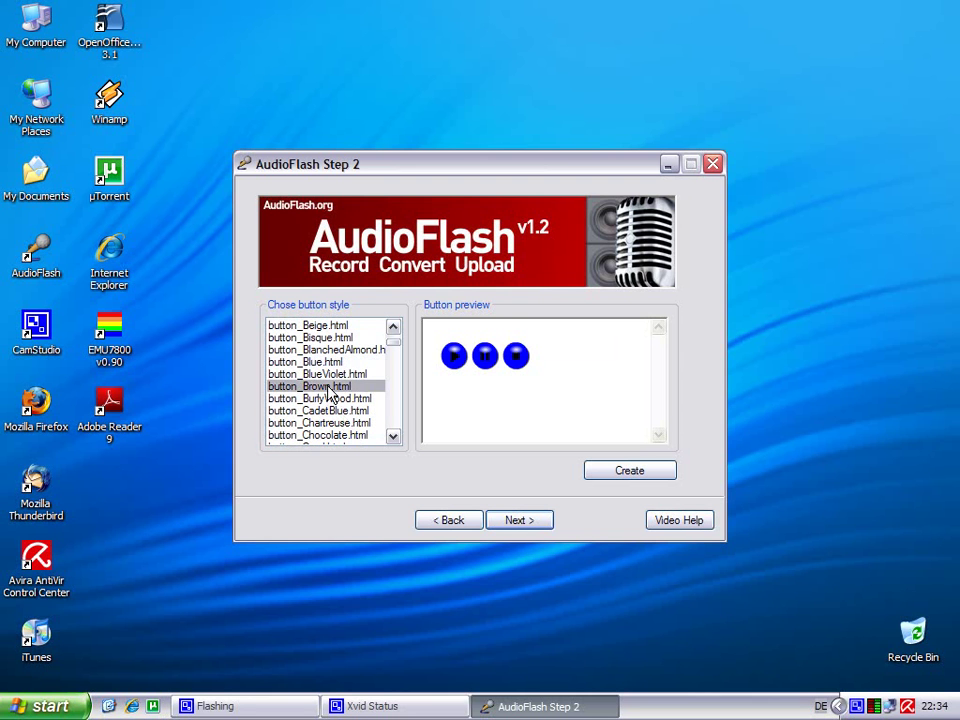
pyautogui.click(336, 374)
pyautogui.click(336, 362)
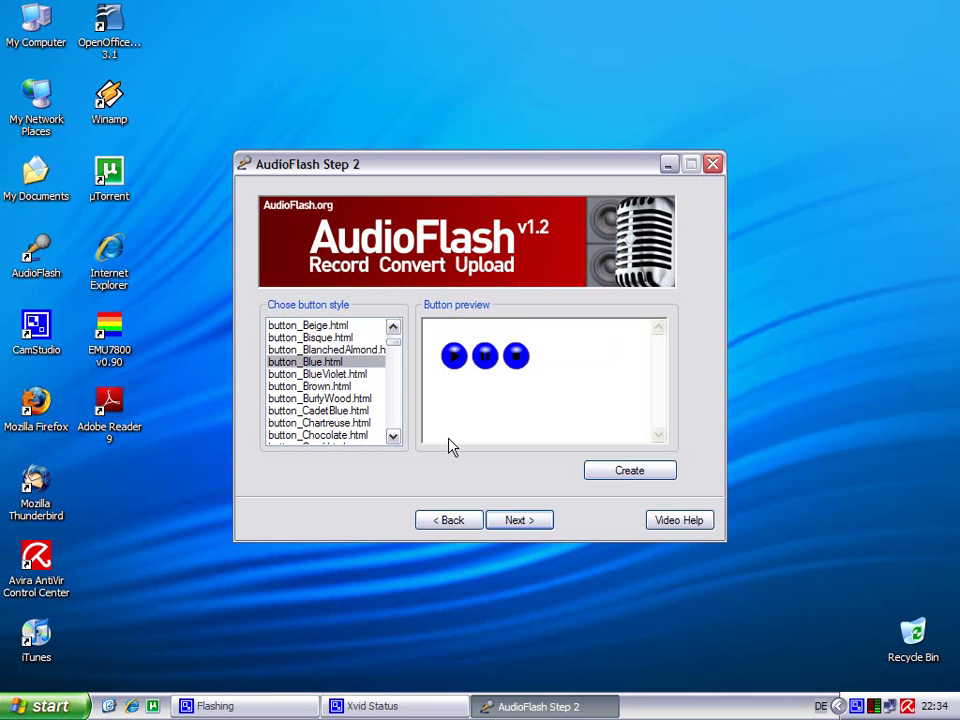
# Create the HTML code for the blue player buttons and proceed to the page showing the code.
pyautogui.click(664, 472)
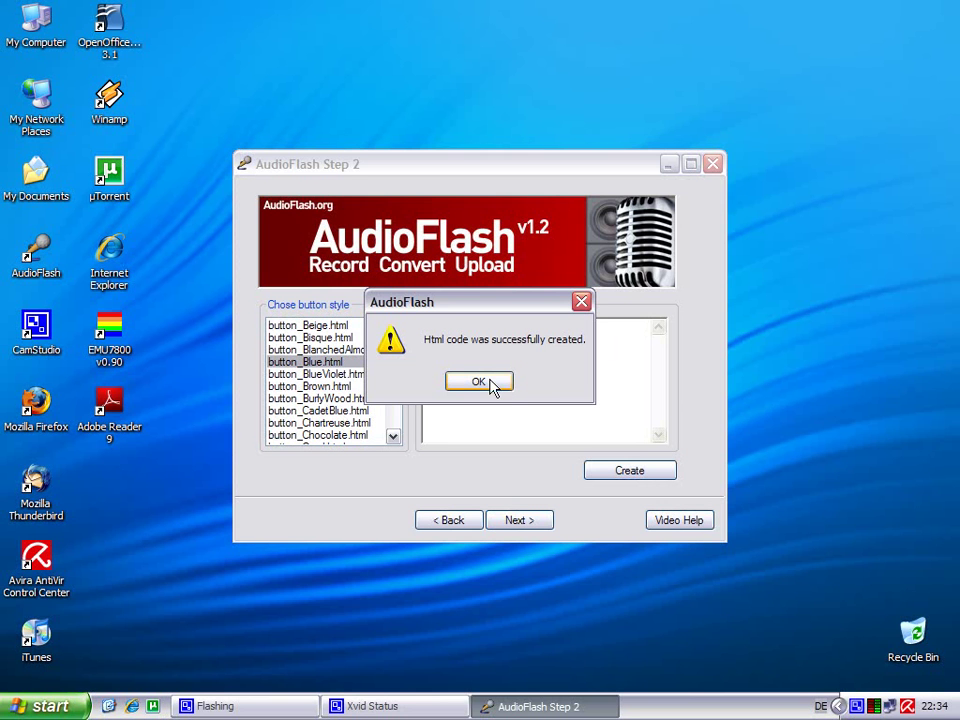
pyautogui.click(490, 384)
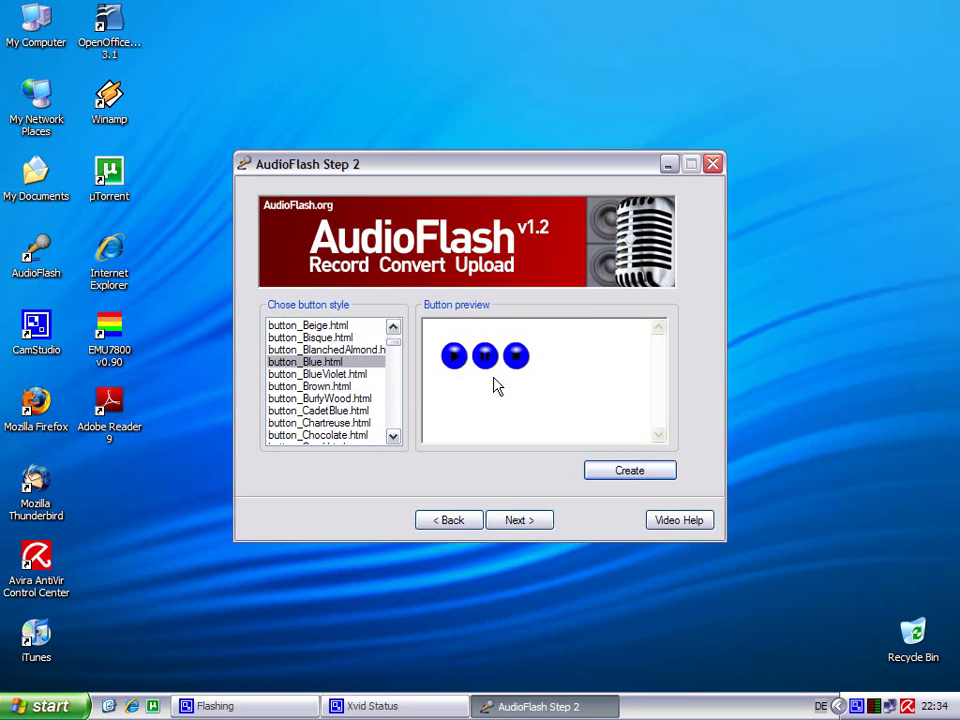
pyautogui.click(532, 521)
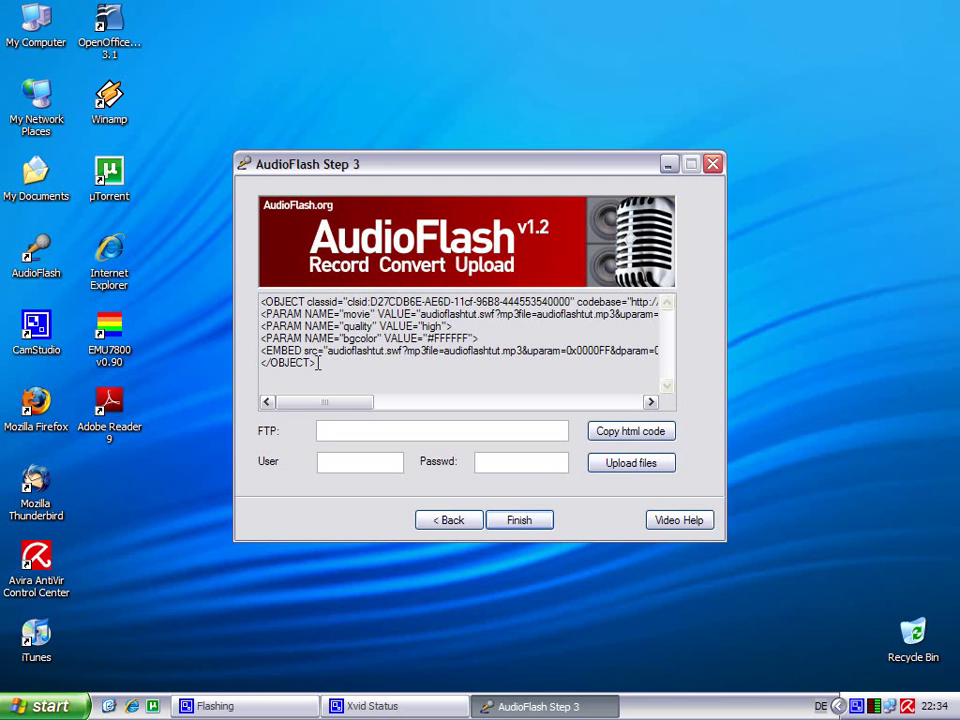
pyautogui.moveTo(354, 402)
pyautogui.mouseDown()
pyautogui.moveTo(621, 402)
pyautogui.moveTo(343, 401)
pyautogui.mouseUp()
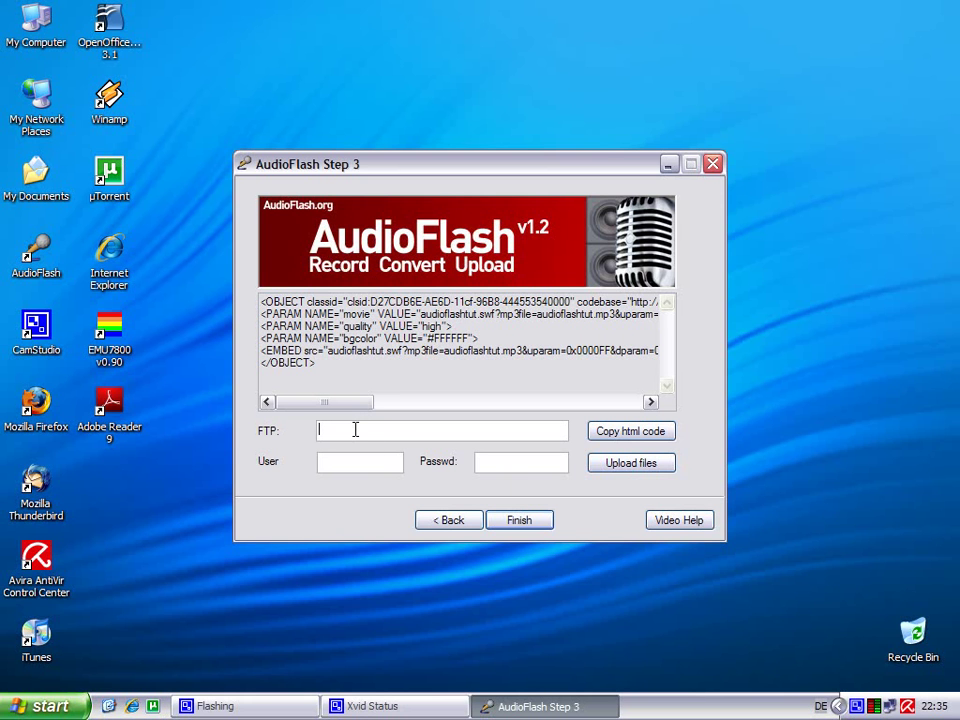
pyautogui.write('unique-all-girls-blog.net')
pyautogui.moveTo(463, 430); pyautogui.dragTo(240, 430)
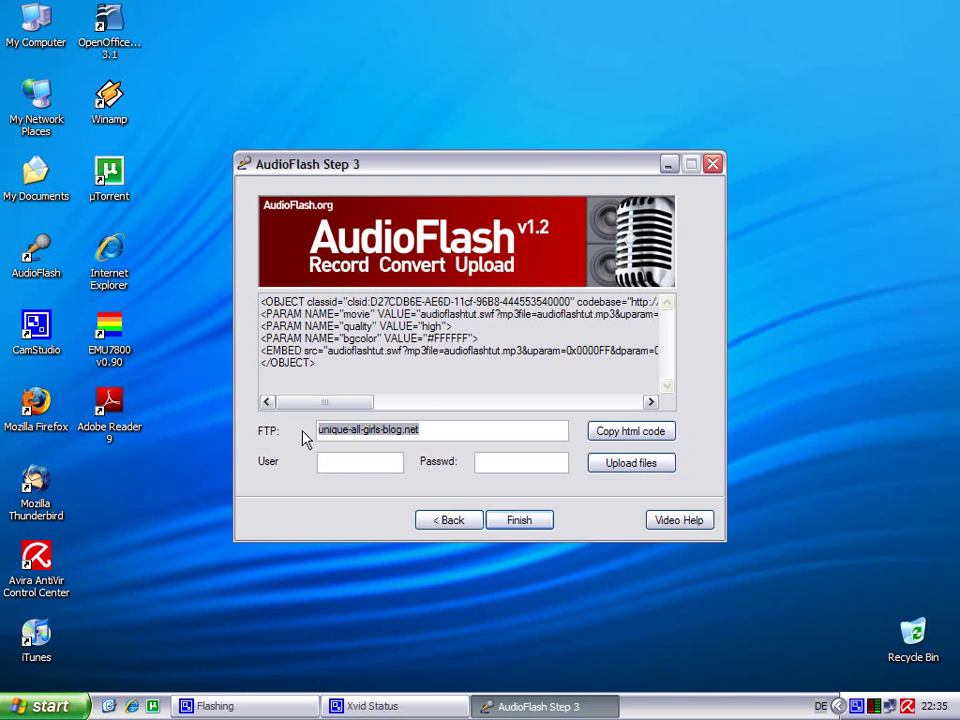
pyautogui.press('Delete')
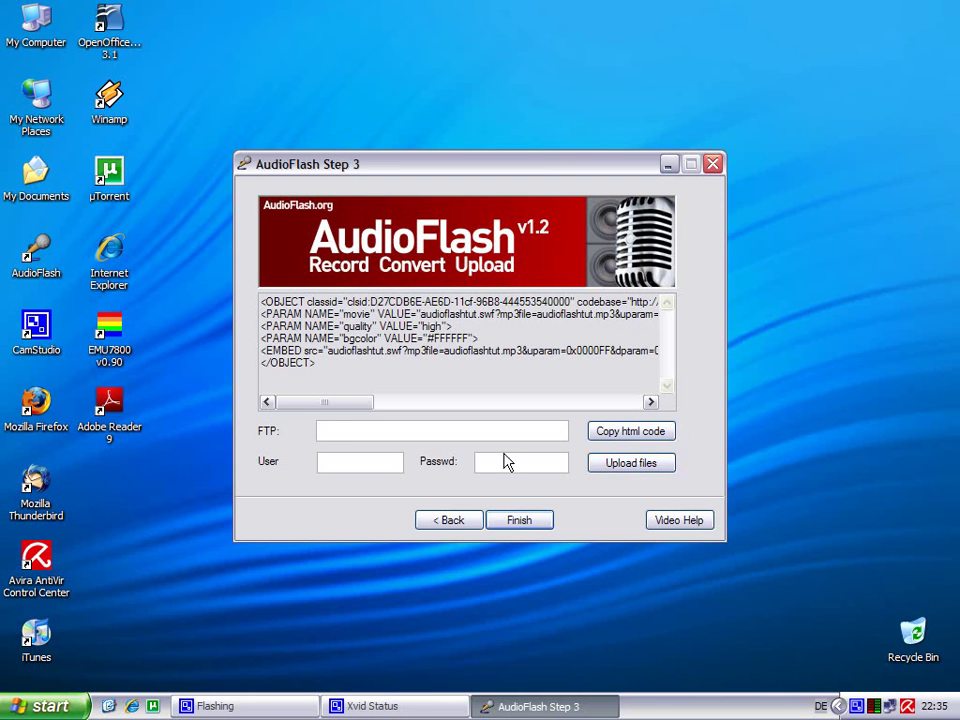
# Enter the FTP server unique-all-girls-blog.net, the user ftp3 and the FTP account's password.
pyautogui.write('unique-all-girls-blog.net')
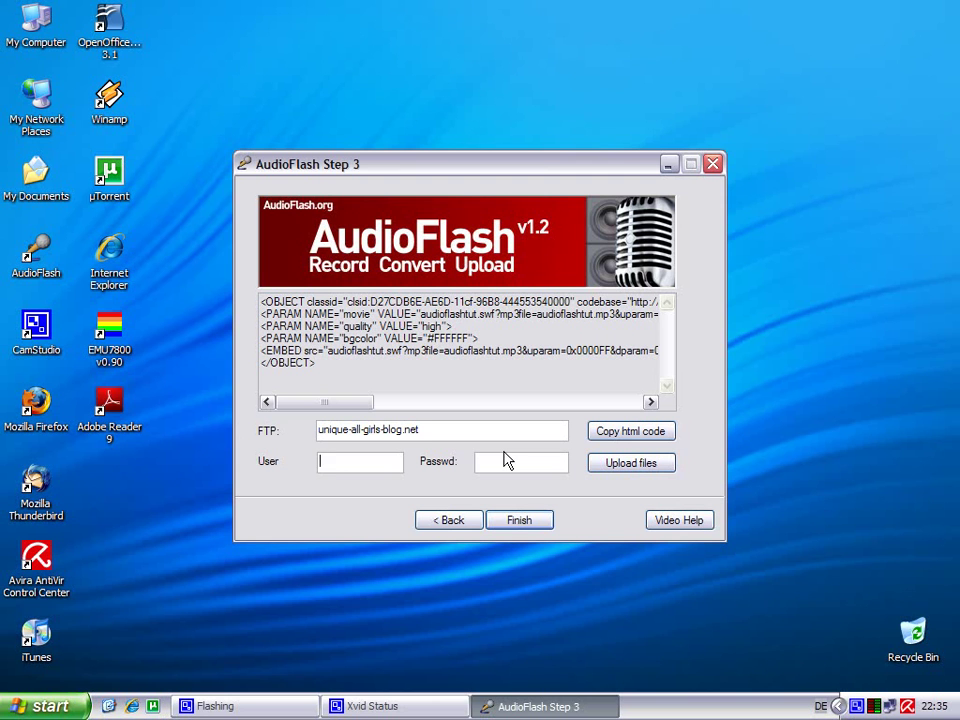
pyautogui.press('Tab')
pyautogui.write('ftp3')
pyautogui.click(505, 460)
pyautogui.write('******')
# Upload the audio files to the server's httpdocs folder and close the upload status.
pyautogui.click(632, 466)
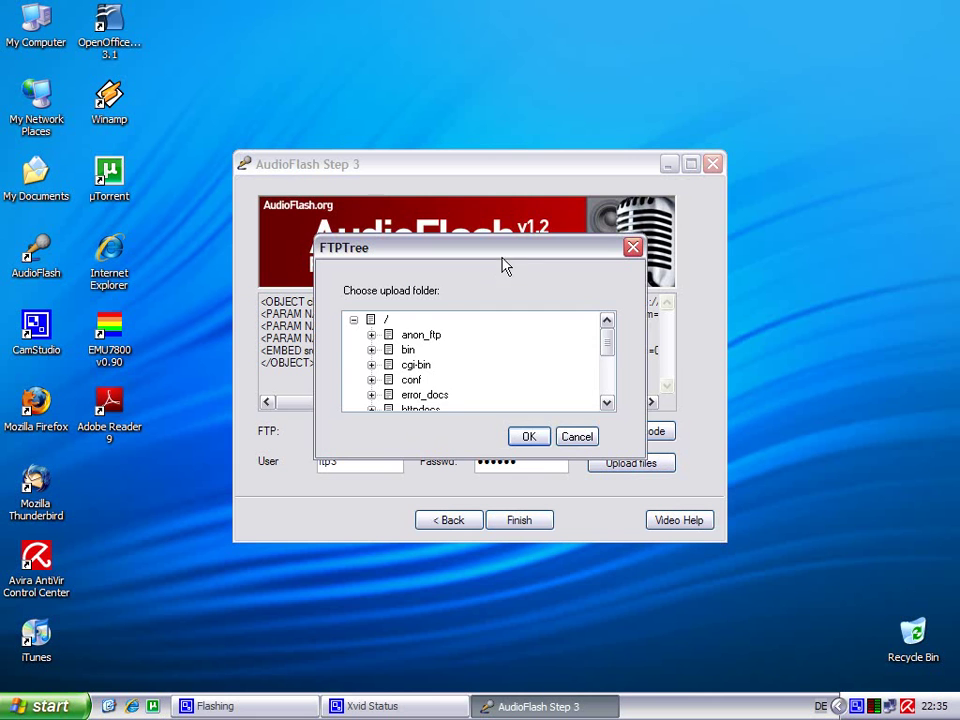
pyautogui.moveTo(607, 343); pyautogui.dragTo(607, 364)
pyautogui.click(371, 365)
pyautogui.scroll(-3, 450, 396)
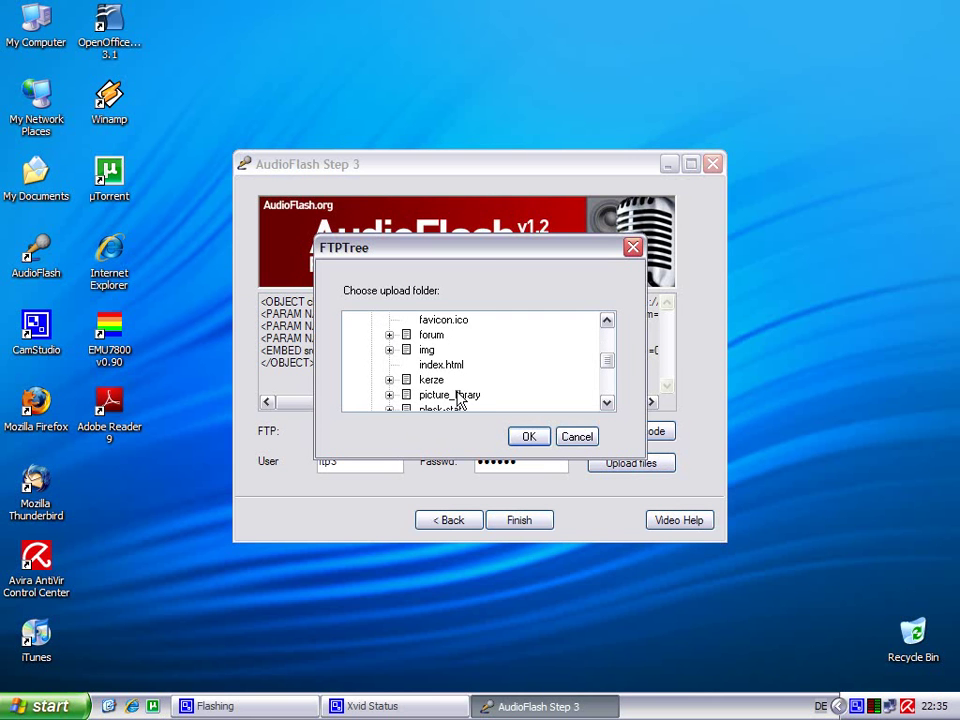
pyautogui.scroll(2, 458, 399)
pyautogui.scroll(1, 458, 396)
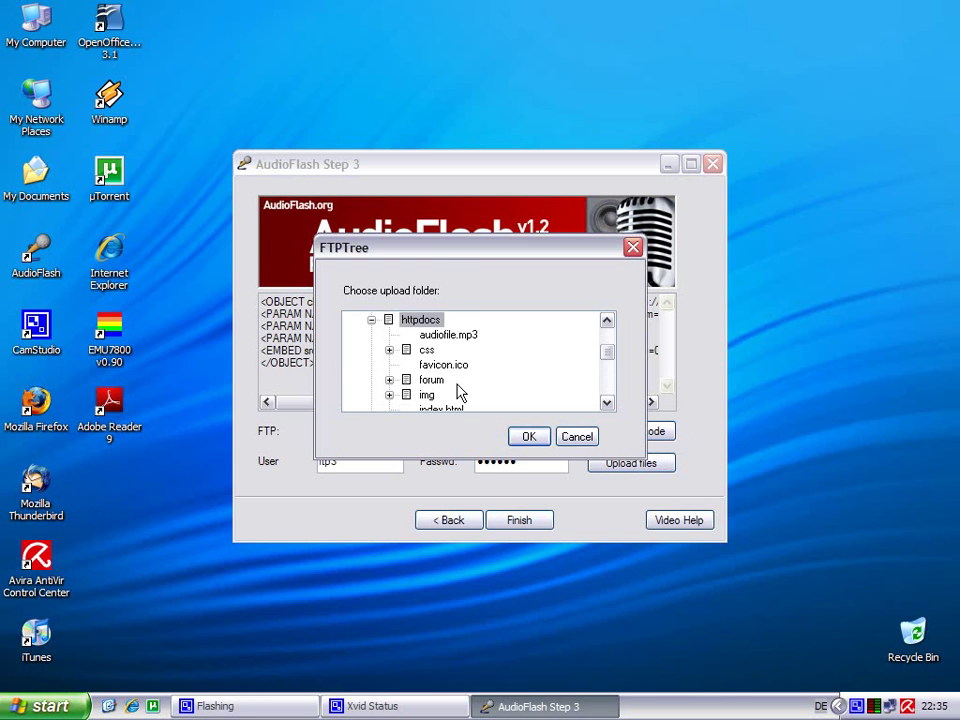
pyautogui.click(531, 437)
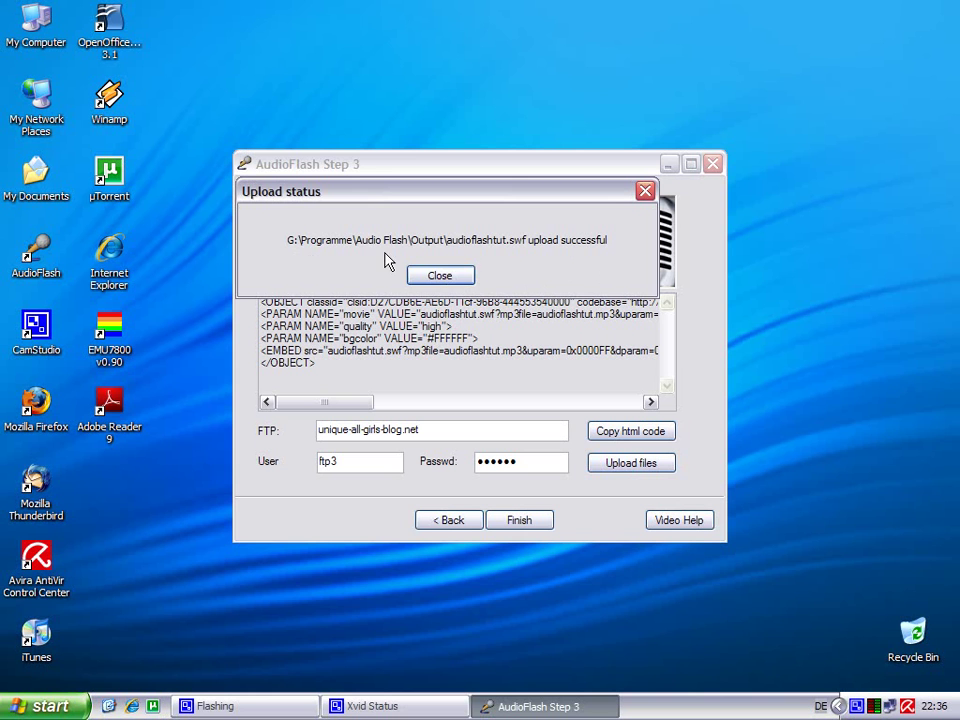
pyautogui.click(456, 277)
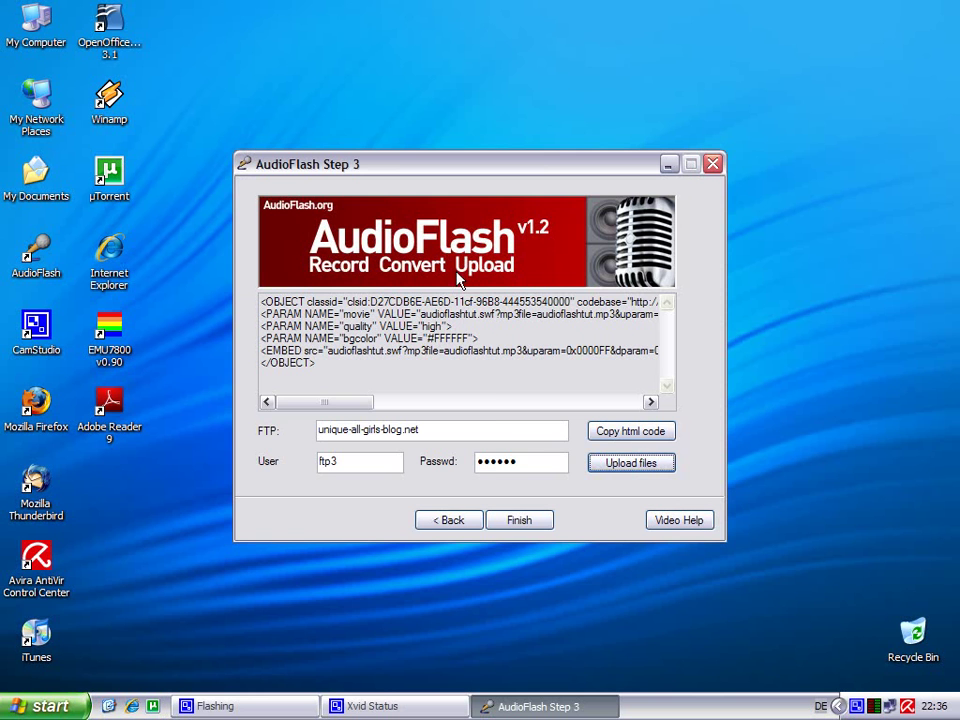
# Finish the wizard and close AudioFlash.
pyautogui.click(549, 522)
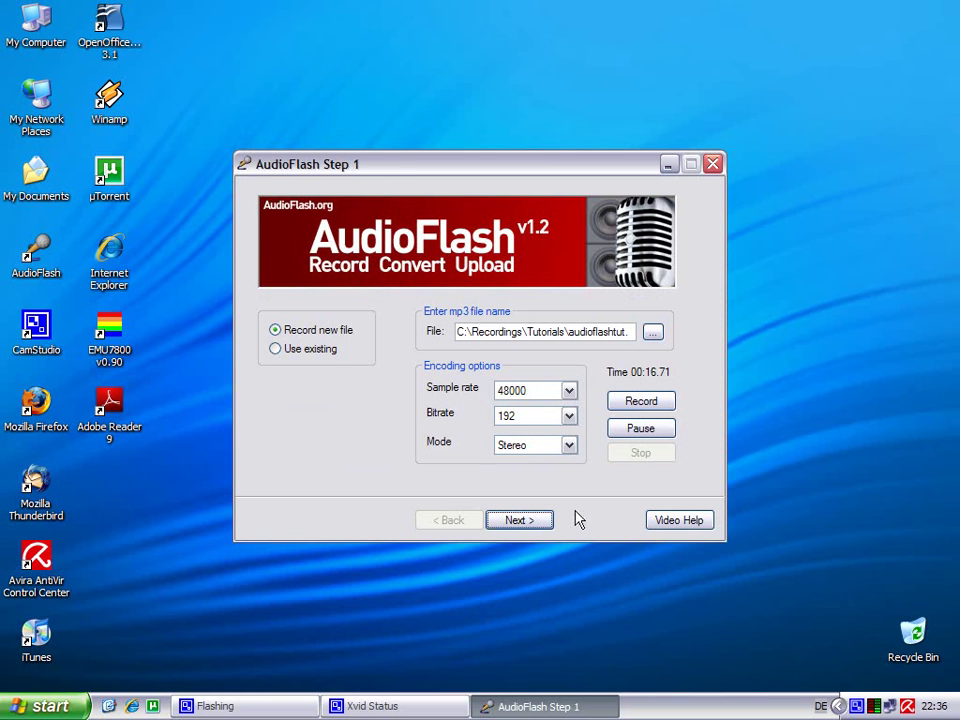
pyautogui.click(716, 167)
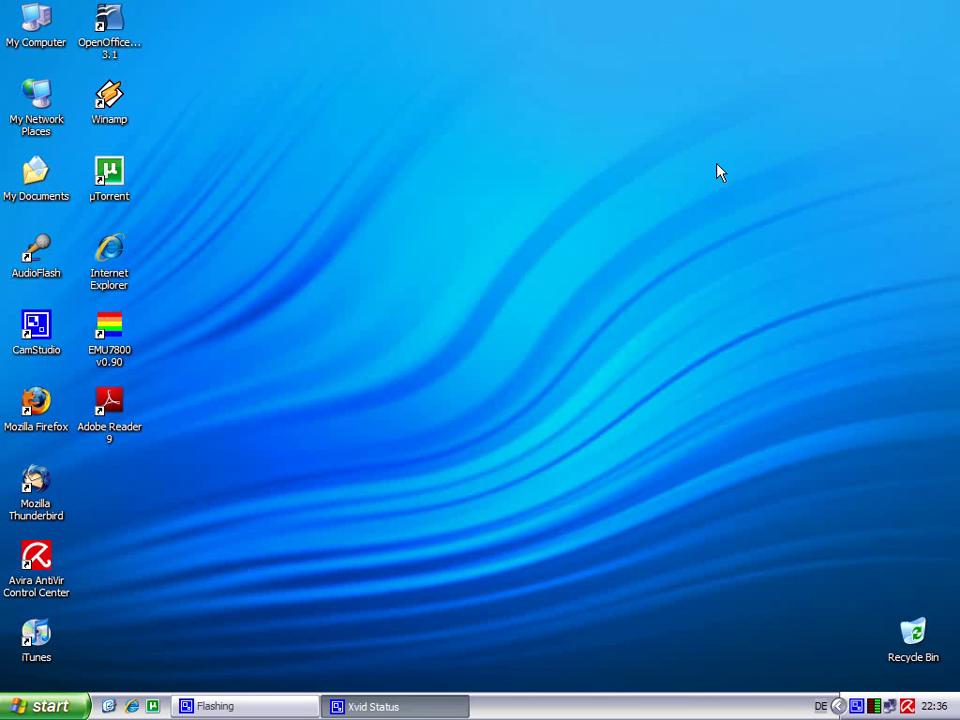
pyautogui.click(441, 707)
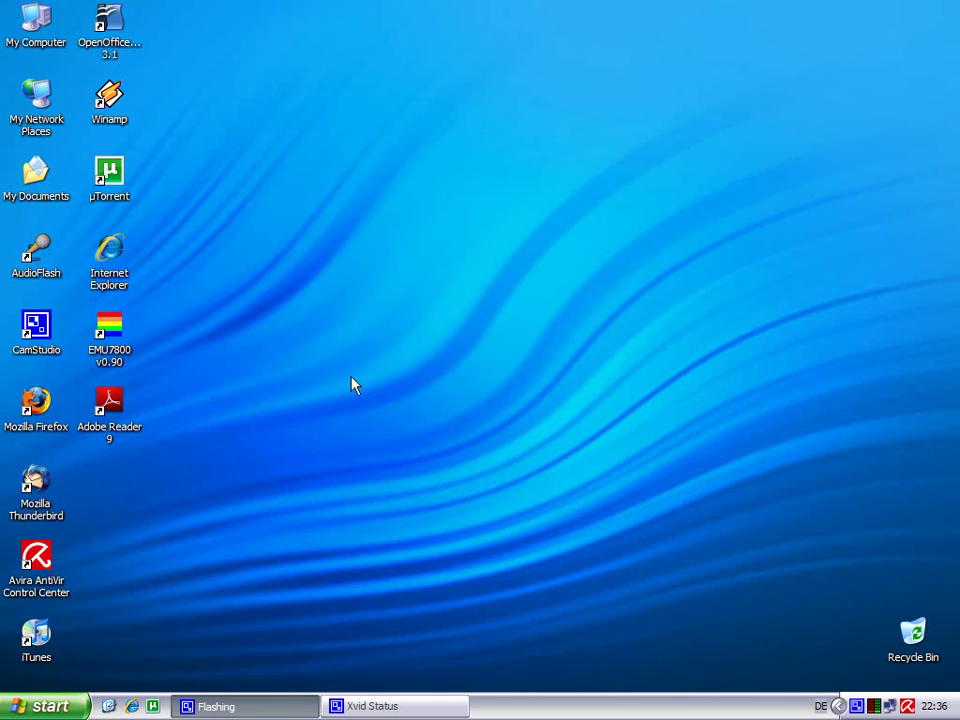
pyautogui.rightClick(856, 706)
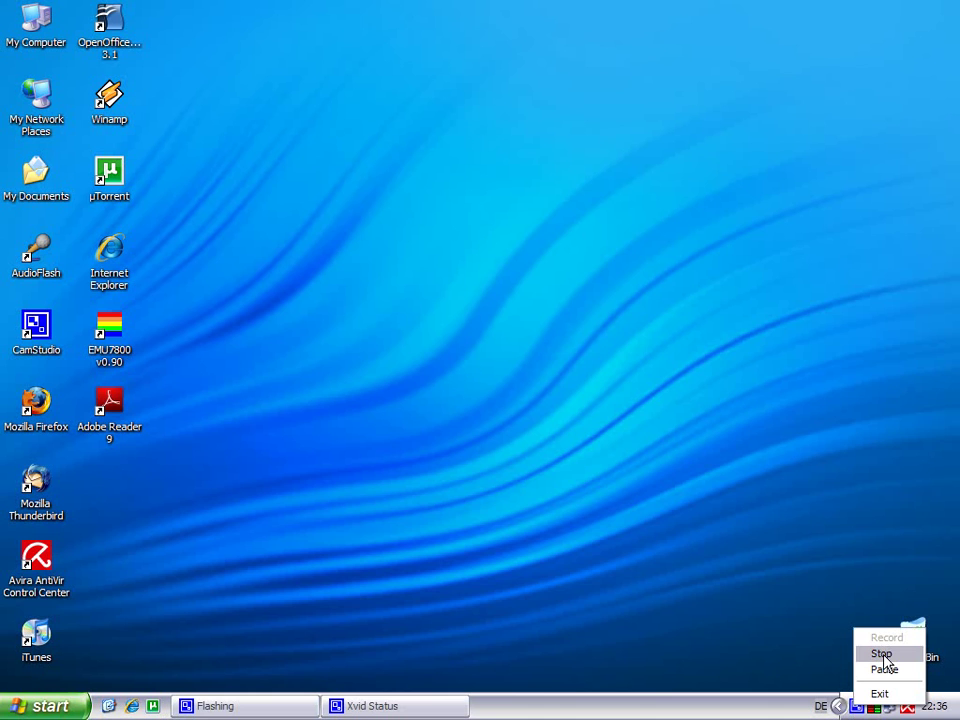